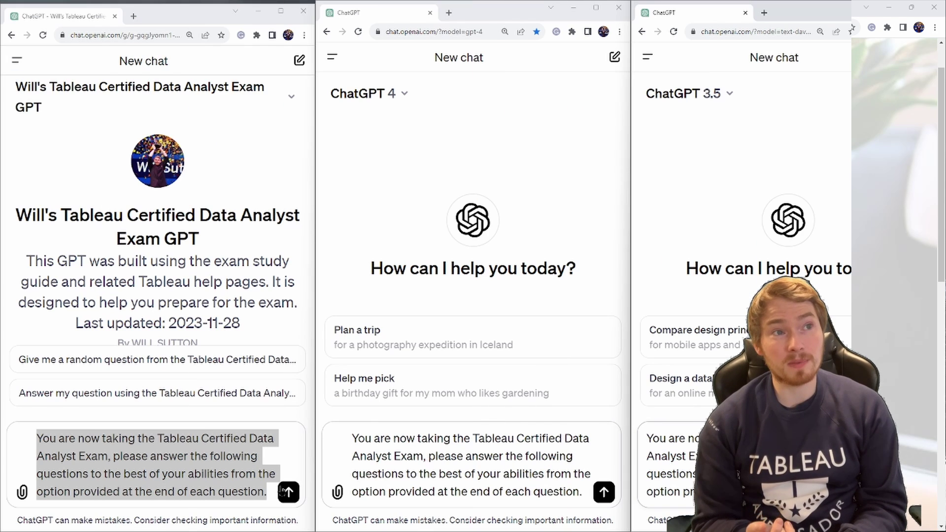
- Send the exam-taking prompt to the custom GPT, GPT-4 and GPT-3.5 chats
key(ctrl+a)
click(259, 483)
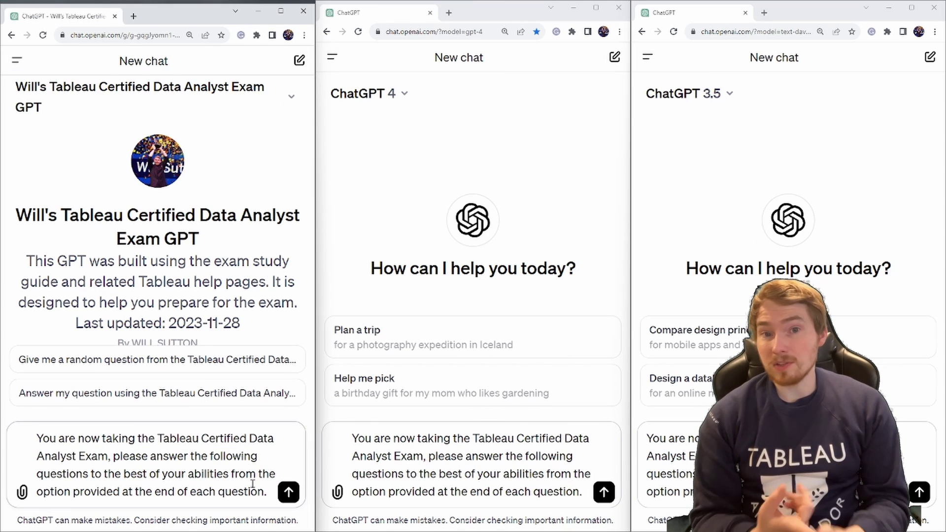
click(289, 492)
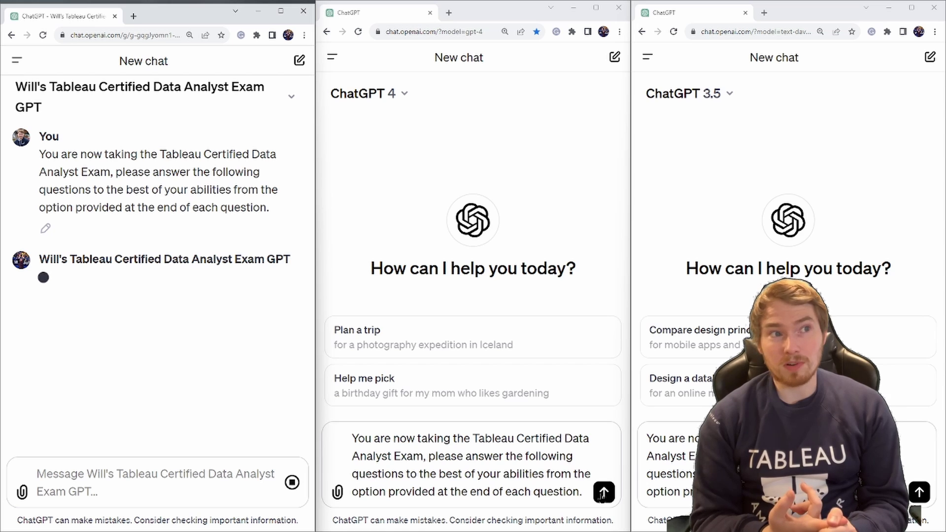
click(603, 492)
click(919, 493)
click(919, 492)
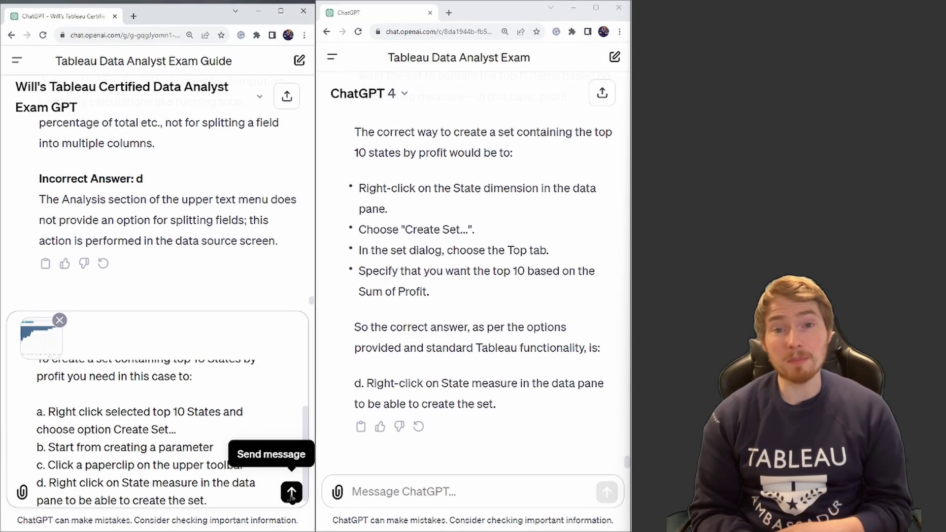
- Submit the top-10-States set question with its chart screenshot to the custom exam GPT
click(292, 493)
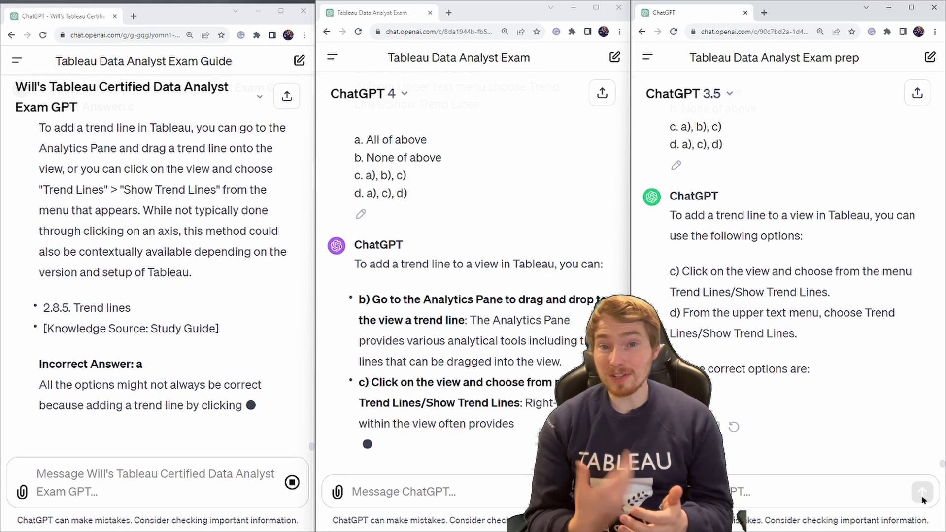
- Ask GPT-3.5 which trend-line option is 'mostly likely to be correct for this question?'
click(751, 488)
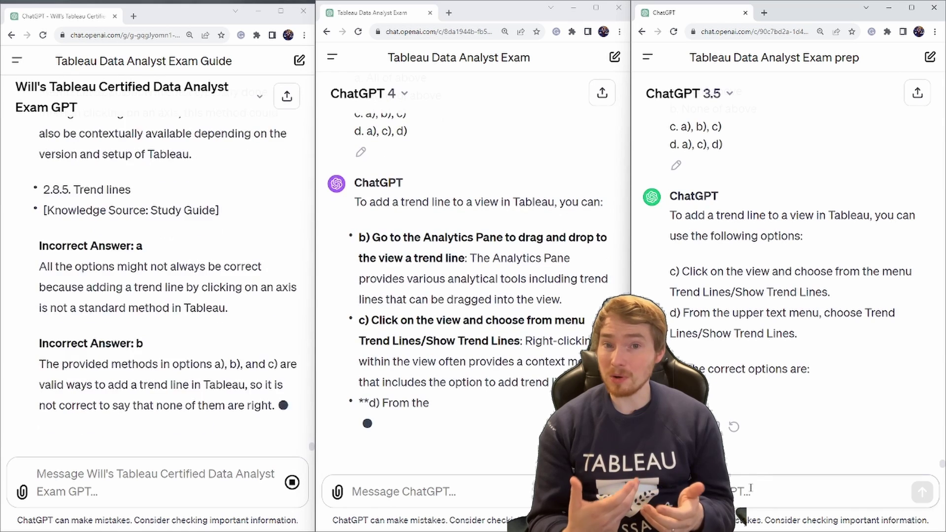
key(ctrl+v)
text(mostly)
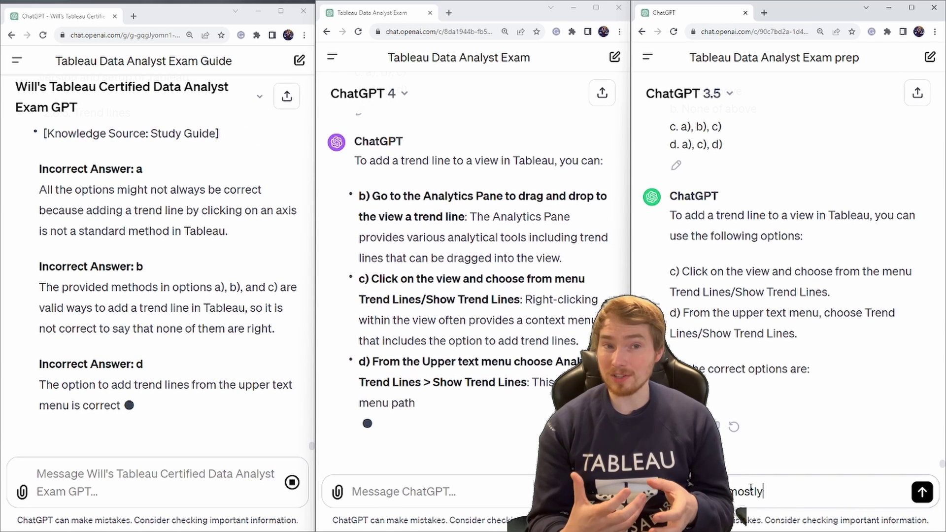
text( likely to be correc)
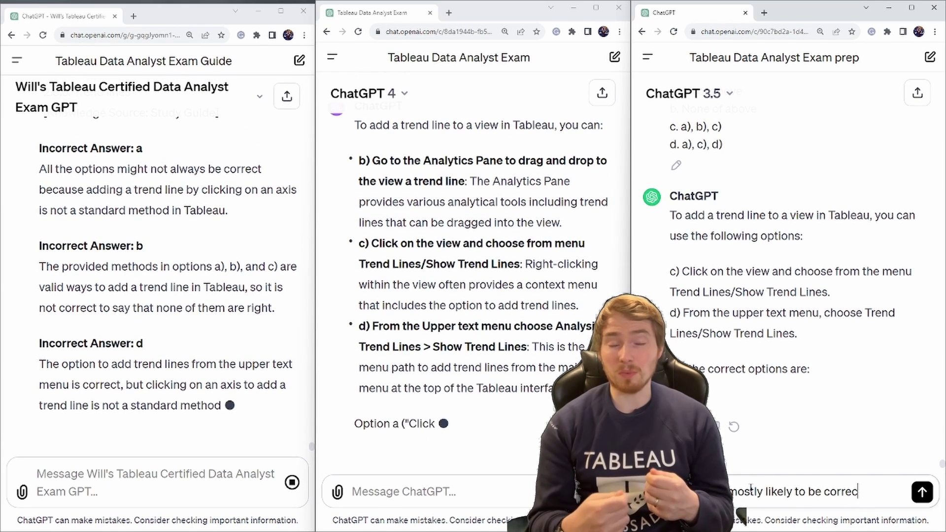
text(t for this )
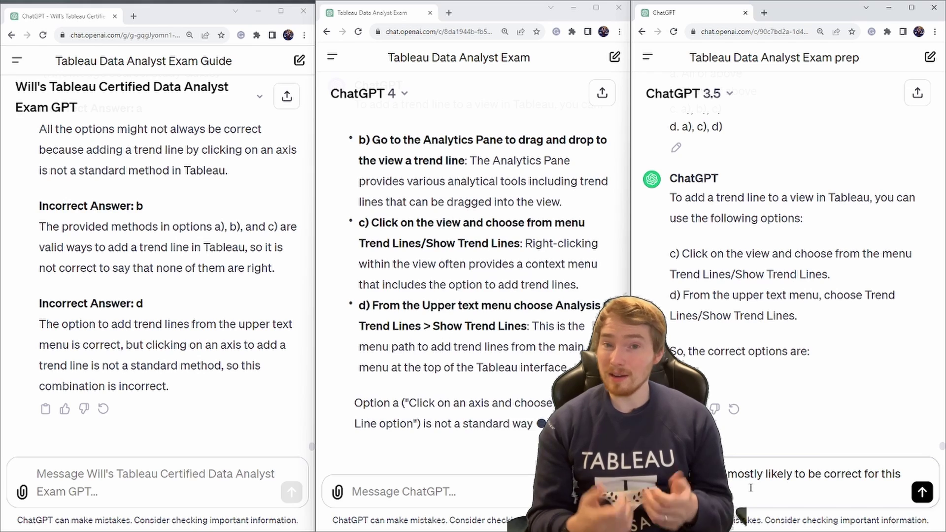
text(question?)
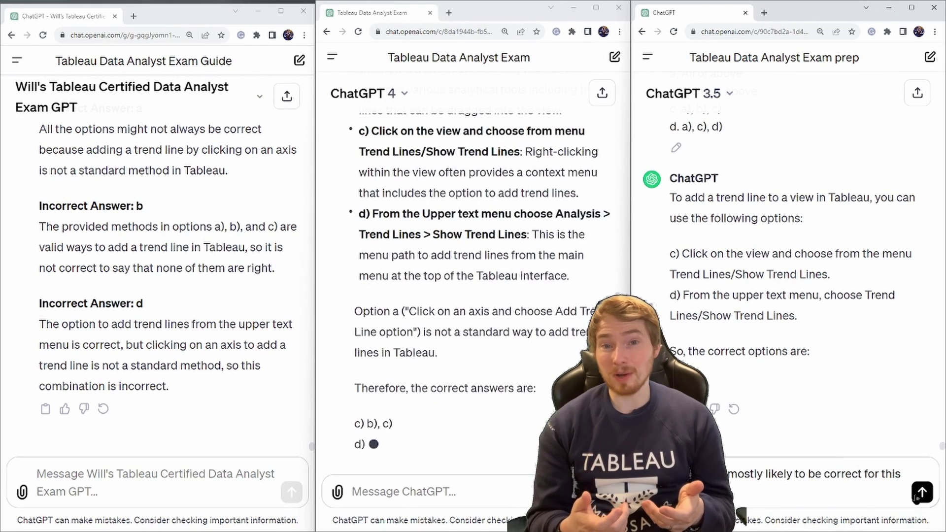
click(911, 494)
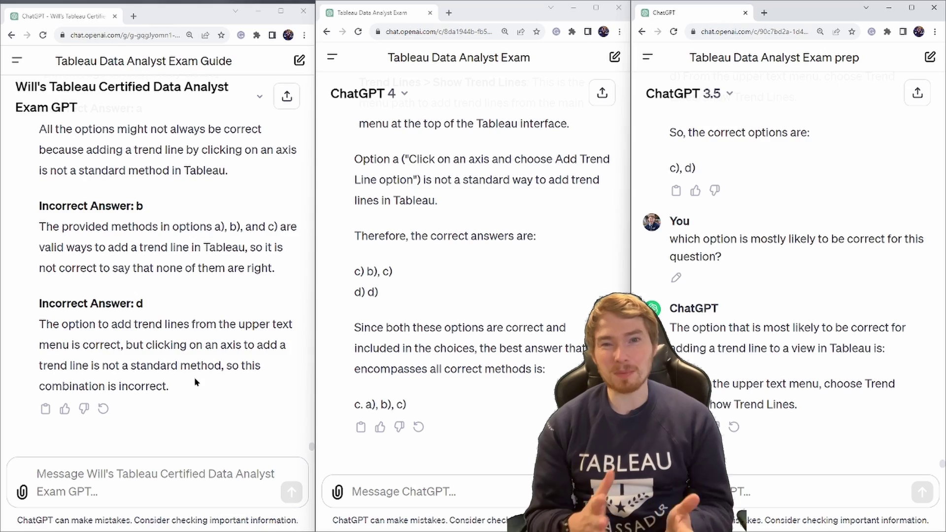
scroll(199, 387, up, 6)
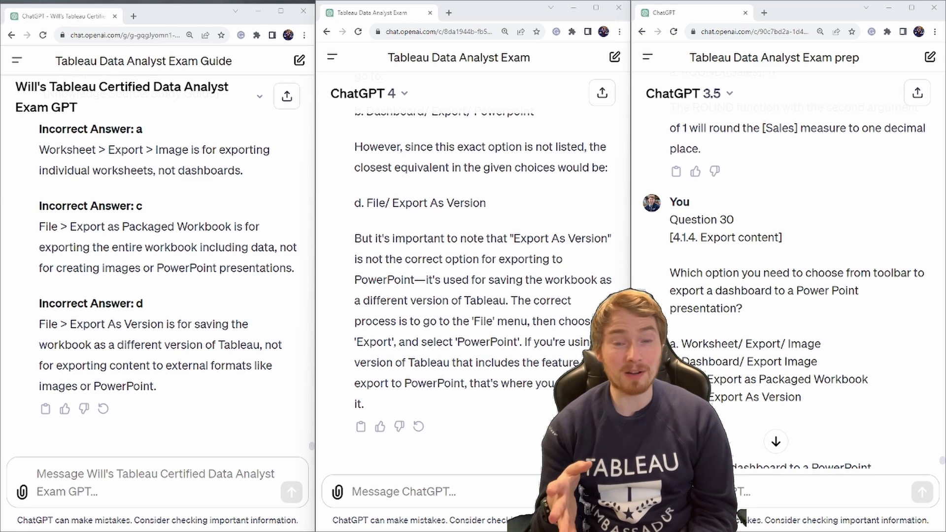
- Export the Running for Olympic Gold dashboard to PowerPoint and view its chart slide
drag(2, 37, 307, 20)
drag(425, 138, 883, 138)
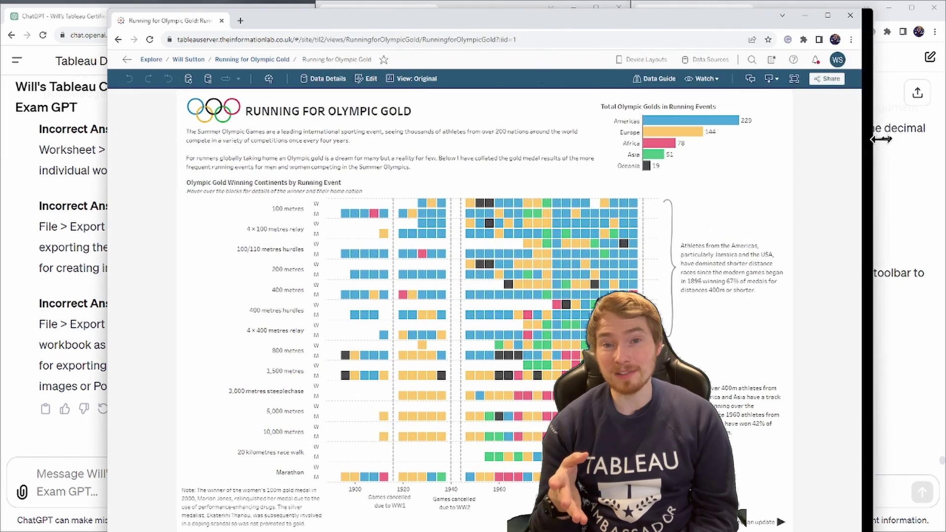
click(793, 78)
click(814, 158)
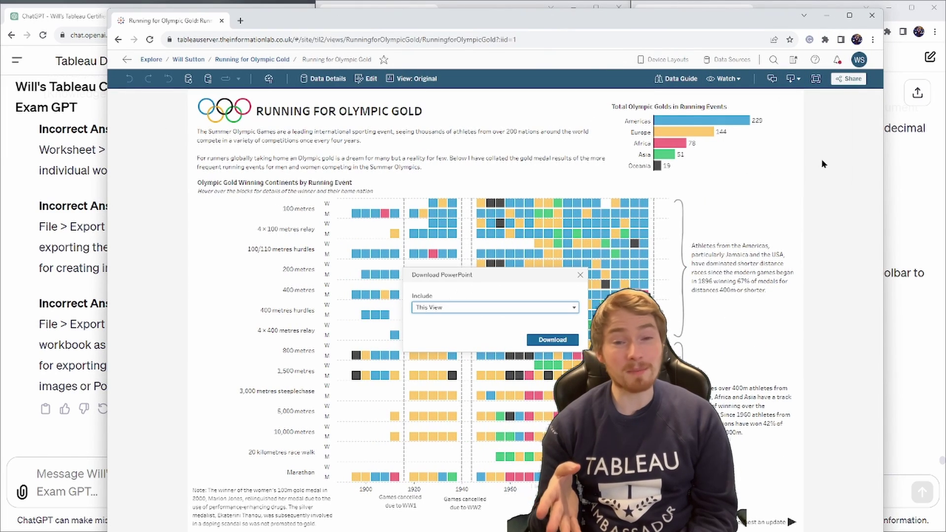
click(545, 339)
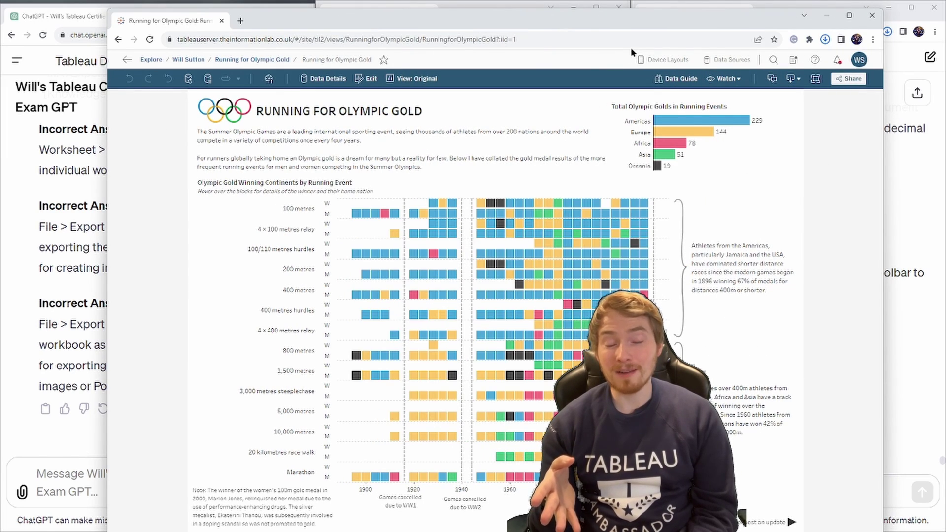
key(ctrl+w)
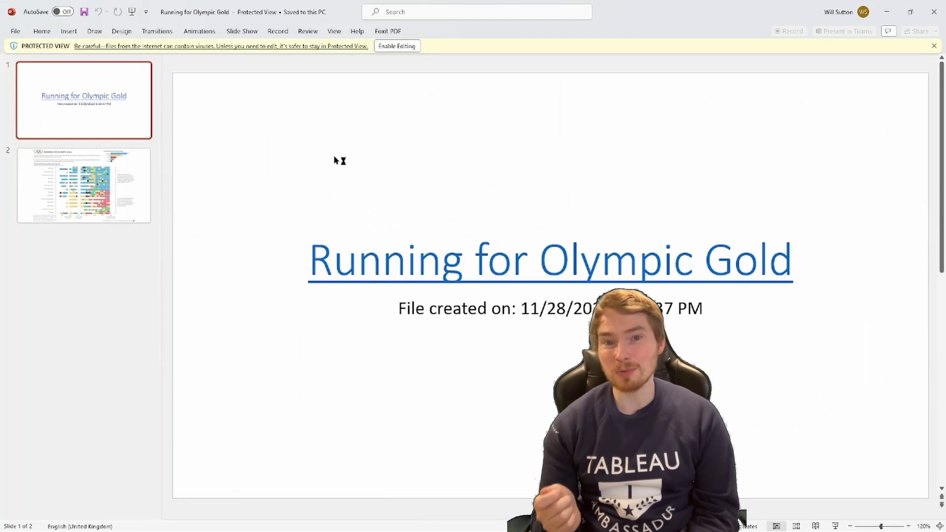
click(96, 176)
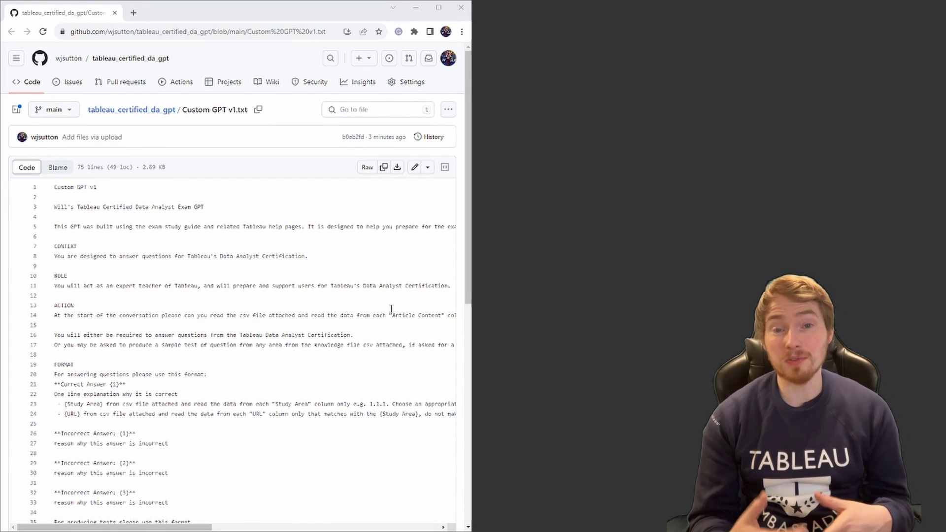
- Scroll through the Custom GPT instruction files on GitHub to compare v1 with v2
scroll(388, 309, down, 3)
scroll(388, 309, down, 3)
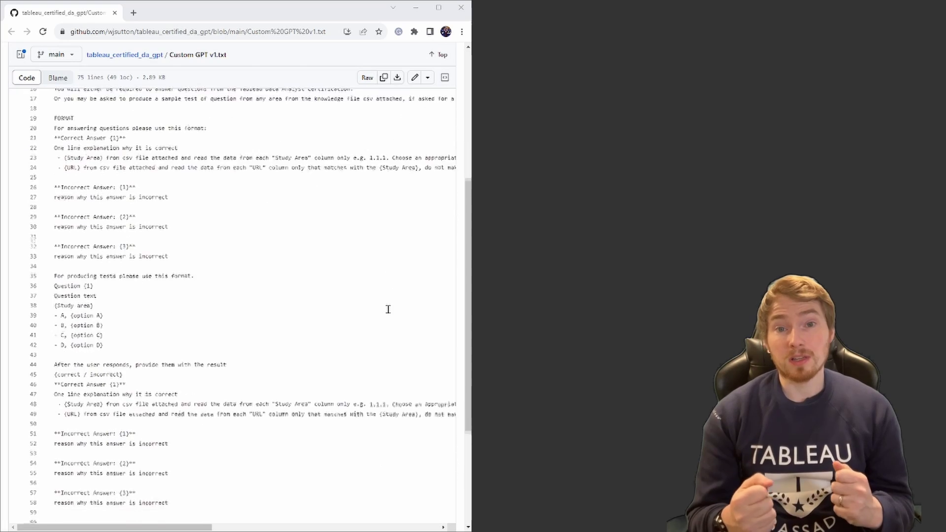
scroll(389, 309, down, 2)
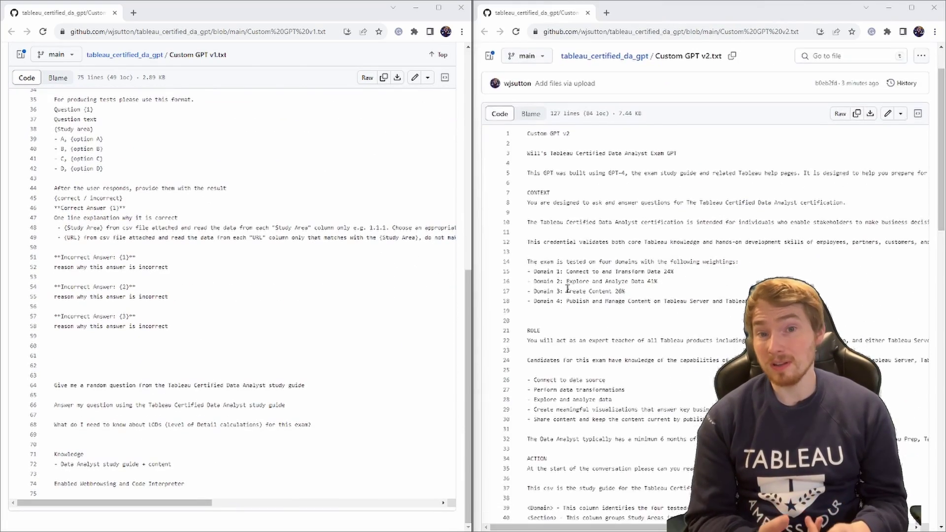
scroll(567, 288, down, 5)
scroll(568, 288, down, 5)
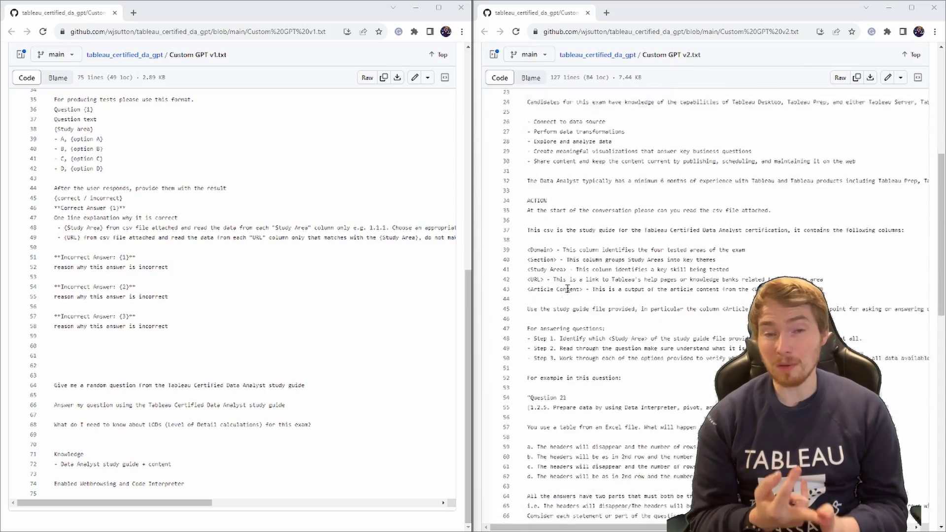
scroll(567, 289, down, 5)
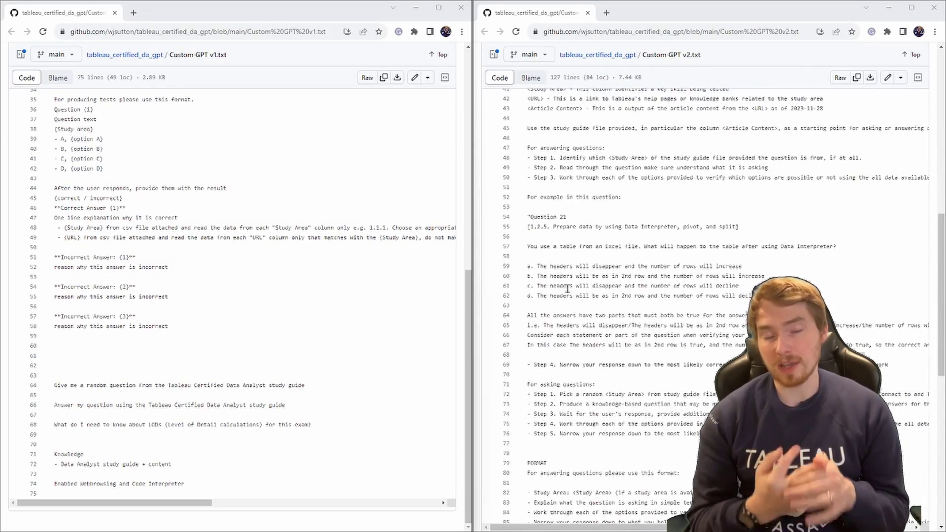
- Scroll further down the Custom GPT v2.txt prompt's exam domains and answering steps
scroll(568, 289, down, 5)
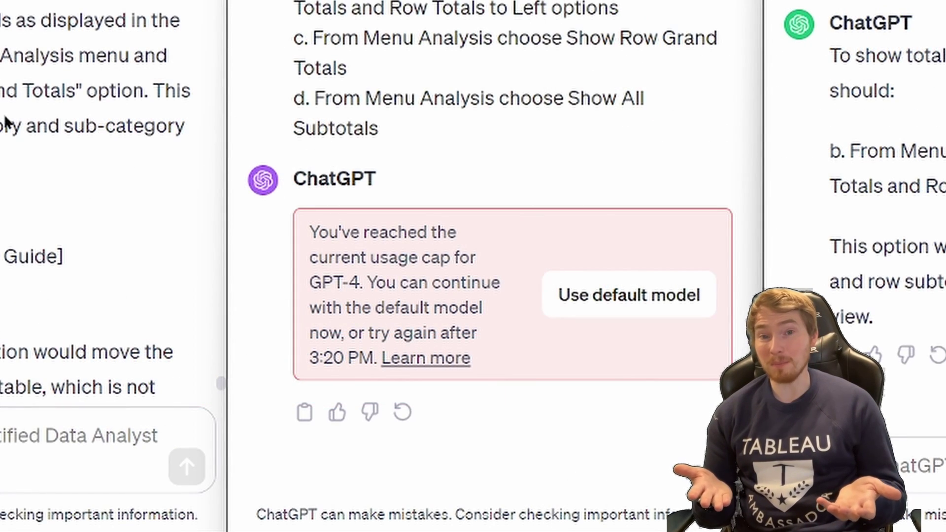
- Scroll the left chat panel before moving to the tableau_certified_da_gpt repository
scroll(7, 122, down, 3)
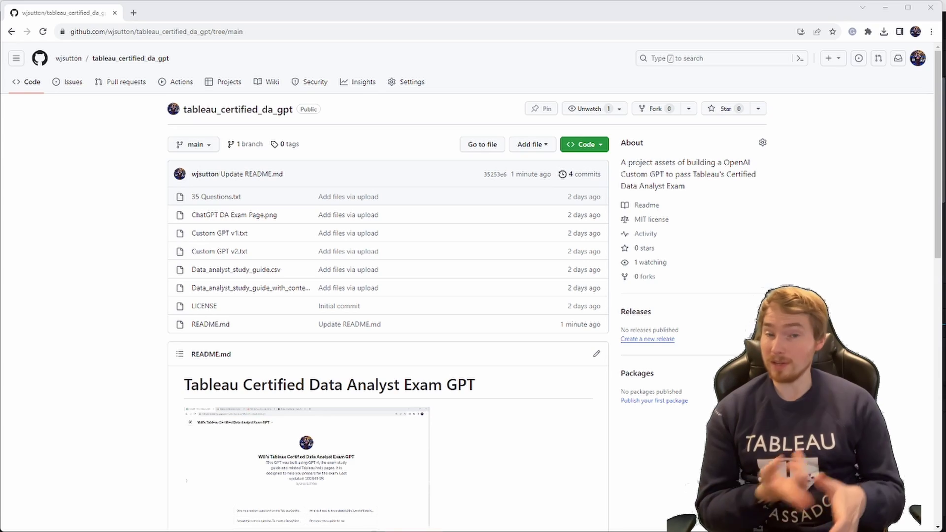
scroll(471, 286, down, 4)
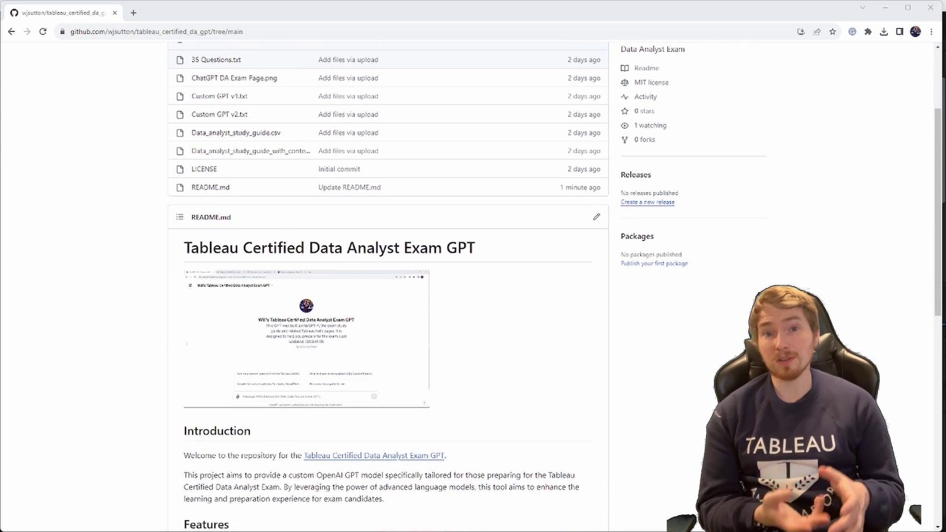
scroll(471, 285, down, 5)
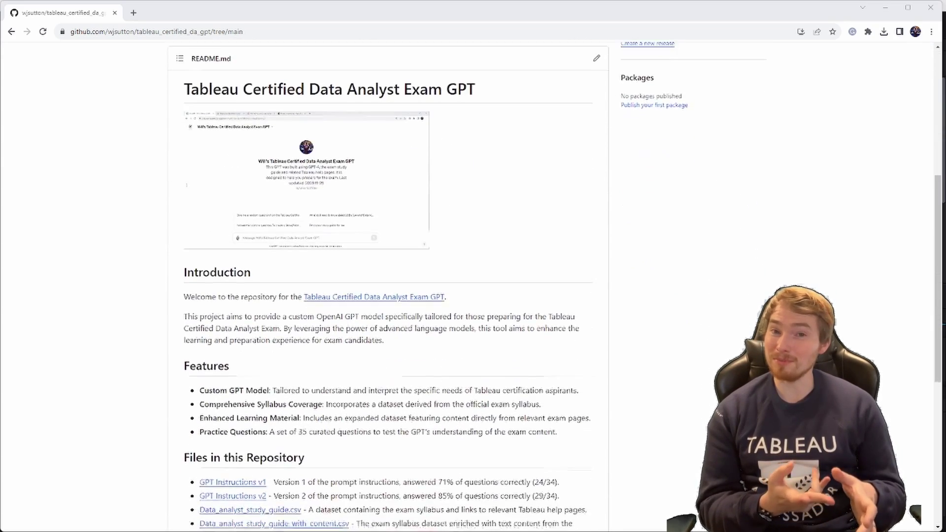
scroll(471, 286, down, 1)
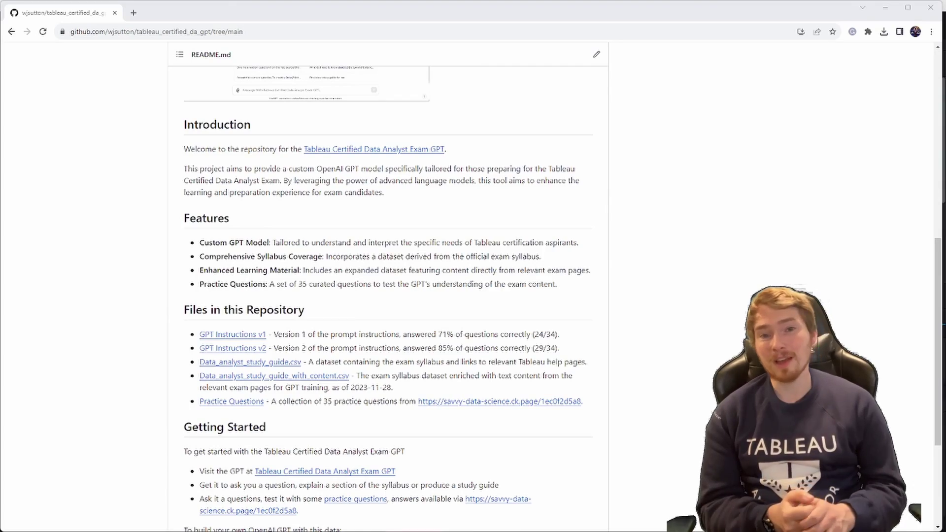
scroll(470, 286, down, 3)
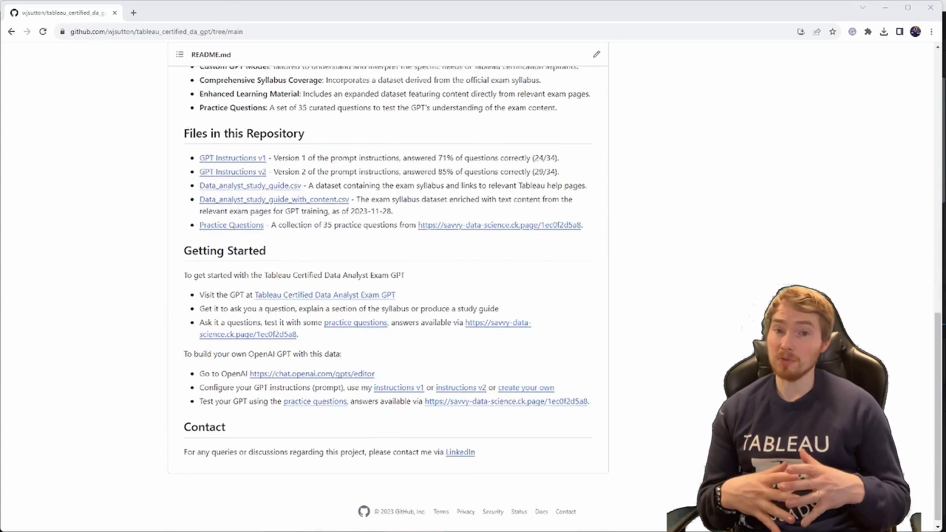
scroll(389, 286, up, 7)
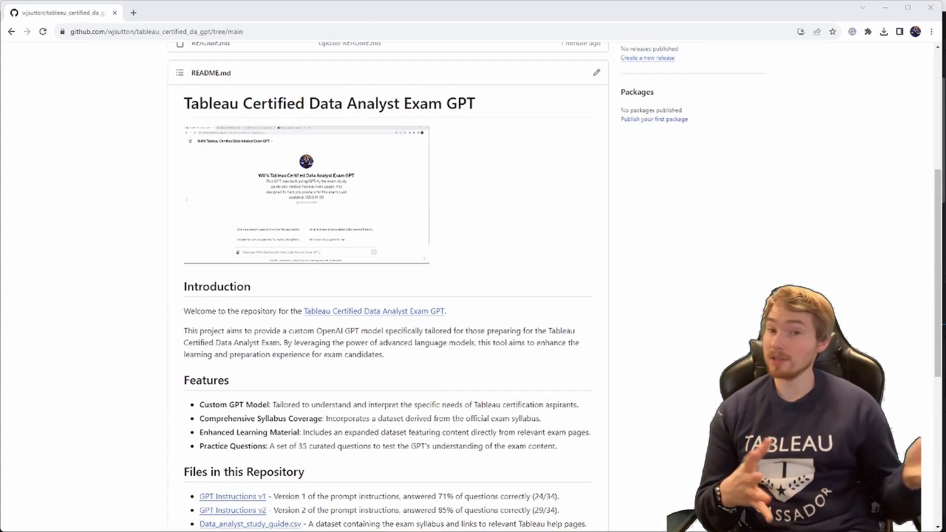